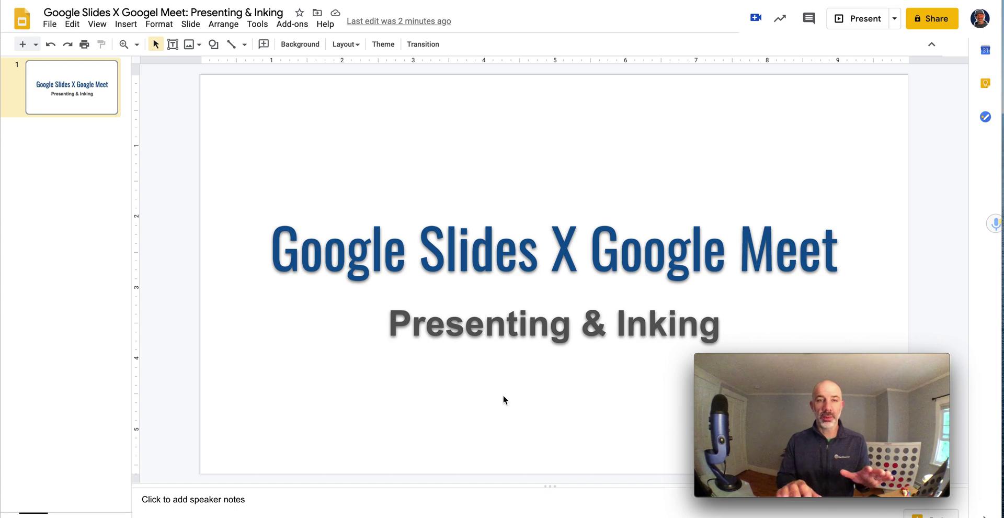
- Add a blank slide and search the Explore images for "world war 2 pacfiic map"
{"action": "left_click", "coordinate": [36, 44]}
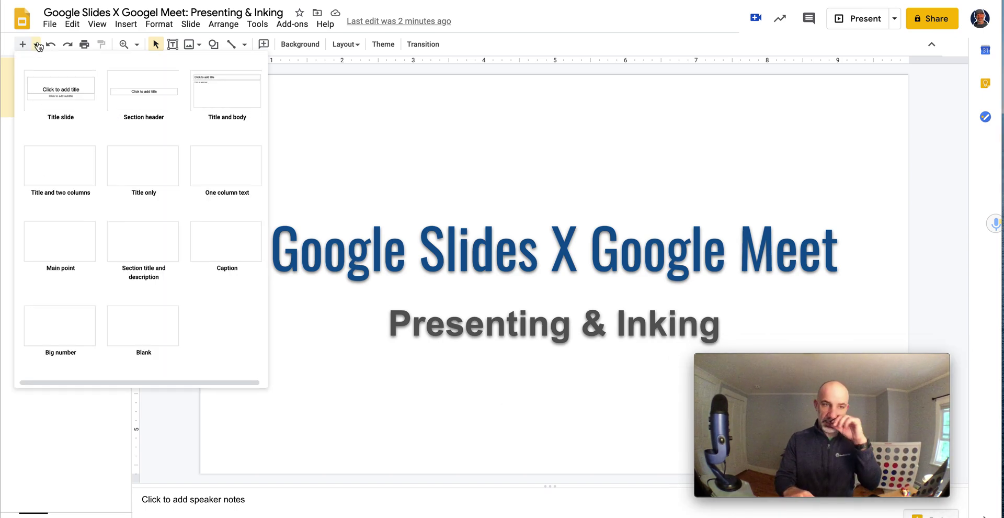
{"action": "left_click", "coordinate": [144, 340]}
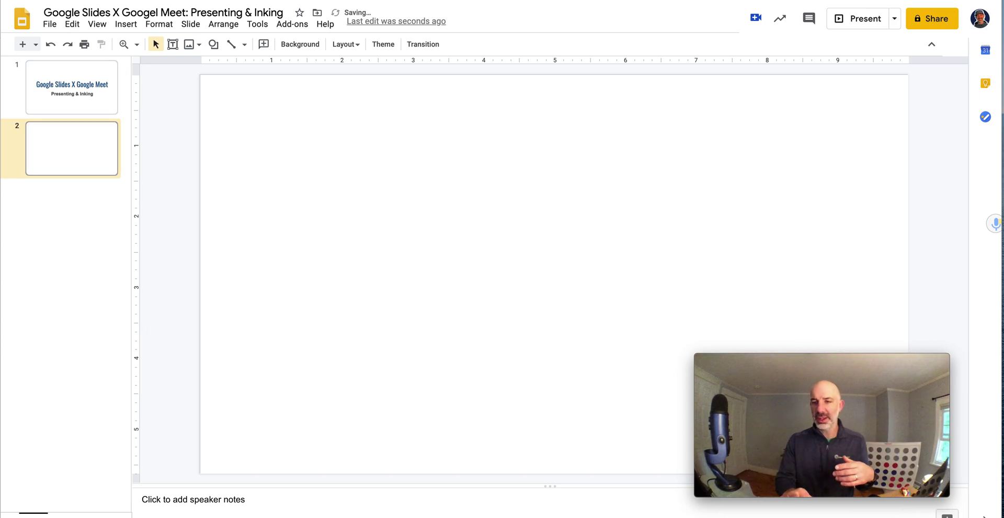
{"action": "left_click", "coordinate": [948, 515]}
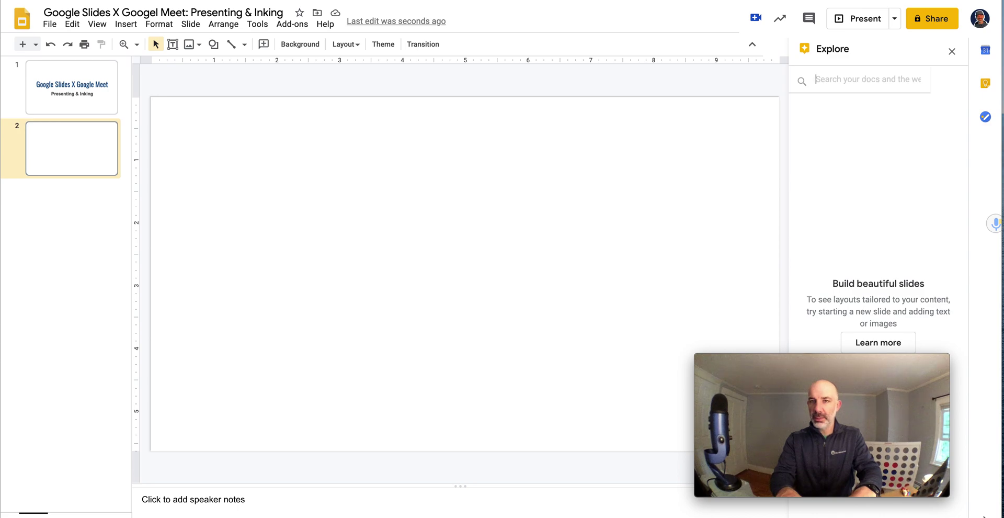
{"action": "type", "text": "w"}
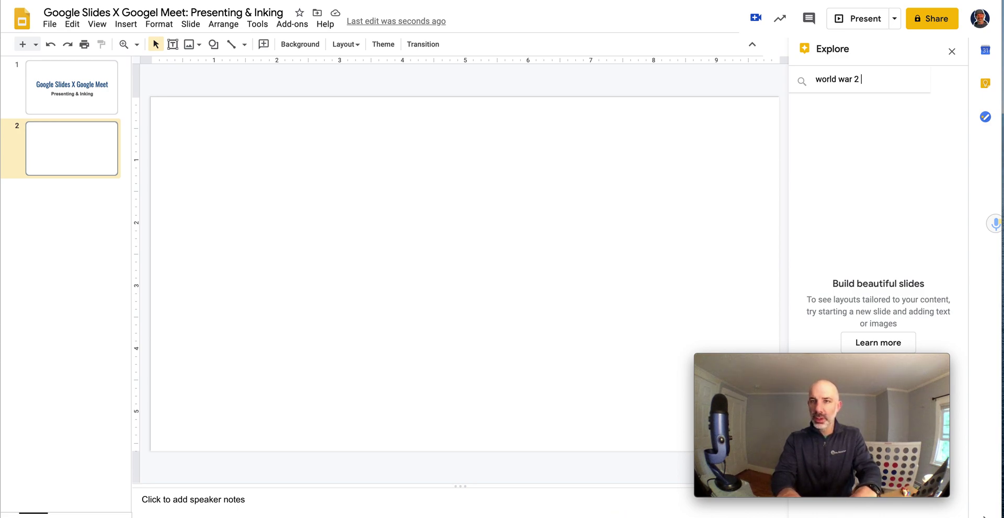
{"action": "type", "text": "orld war 2 p"}
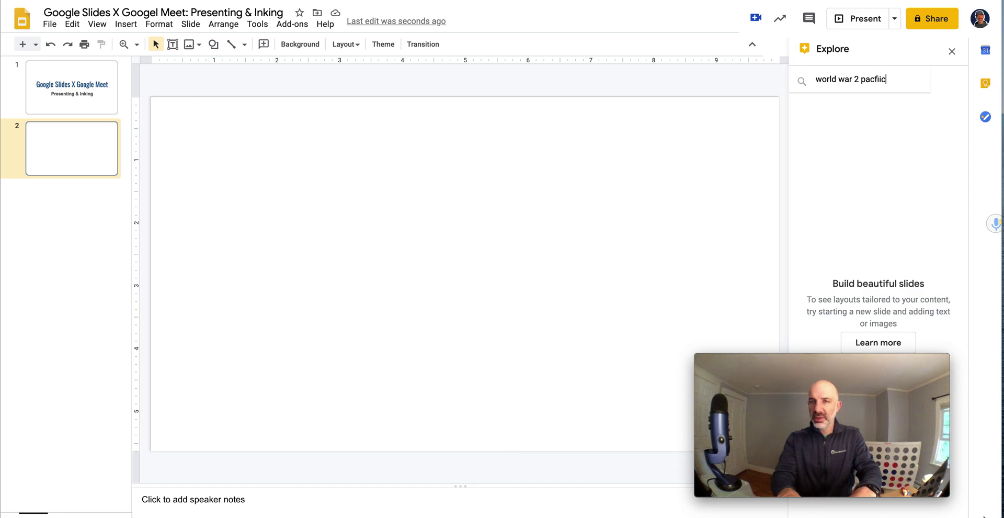
{"action": "type", "text": "acfic map"}
{"action": "key", "text": "Return"}
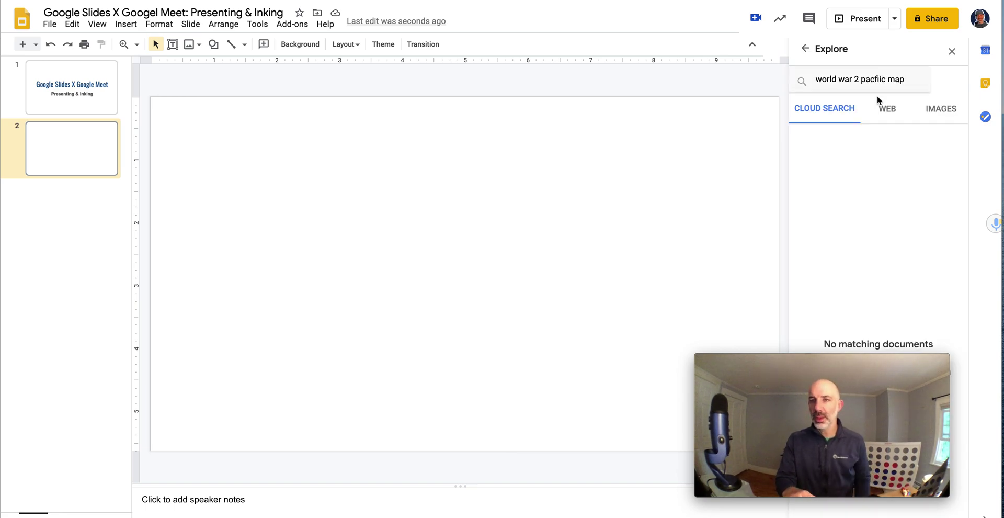
{"action": "left_click", "coordinate": [933, 111]}
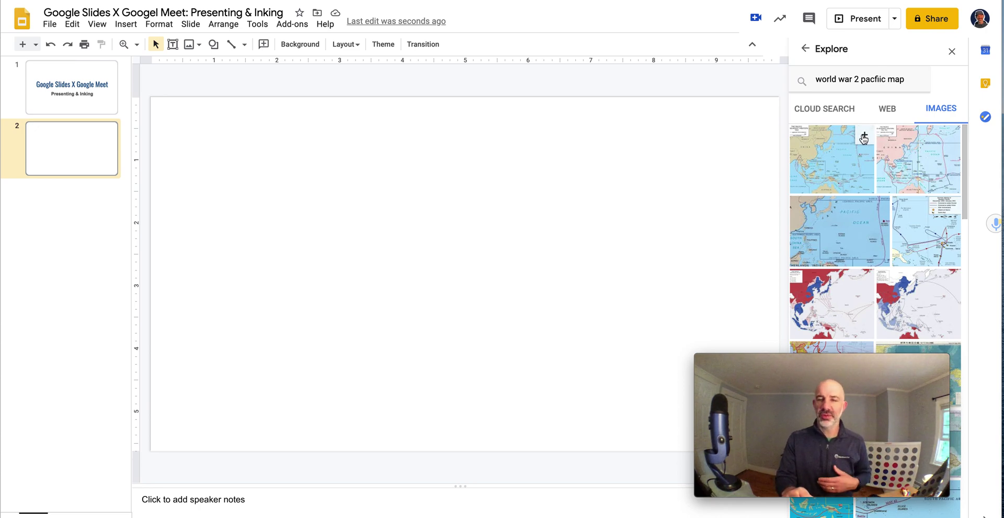
- Insert the first Pacific theater map from the image results onto the blank slide and enlarge it slightly
{"action": "left_click", "coordinate": [864, 135]}
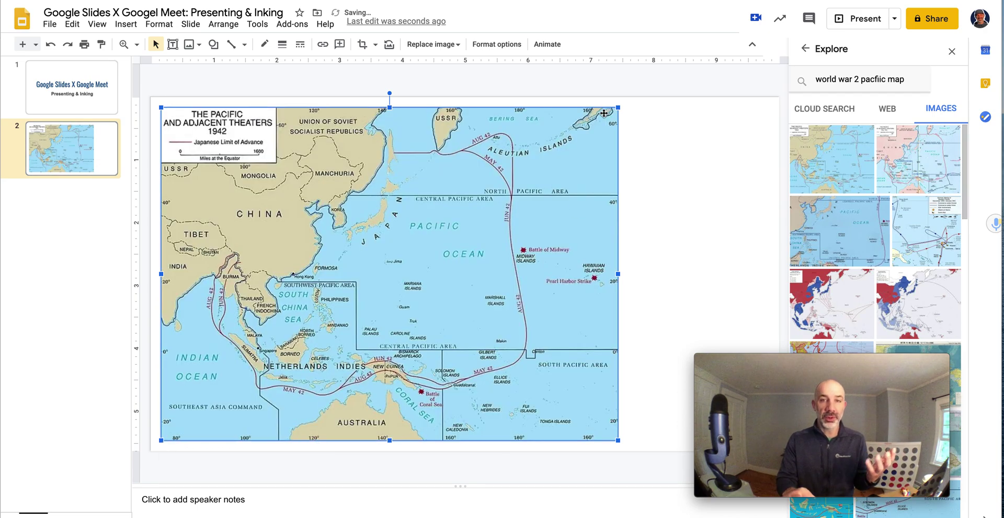
{"action": "left_click_drag", "start_coordinate": [619, 107], "coordinate": [622, 104]}
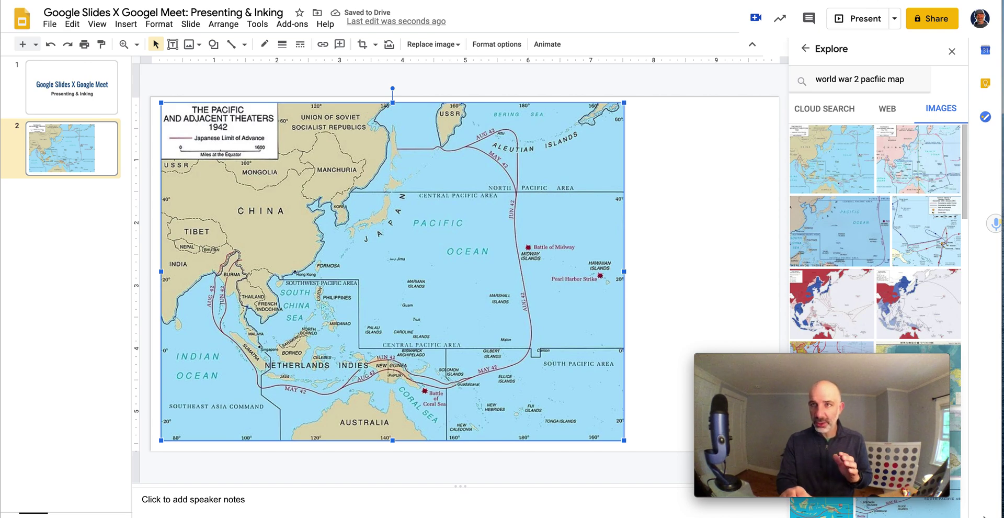
- Check the browser's installed extensions for Web Paint and close the list
{"action": "left_click", "coordinate": [949, 0]}
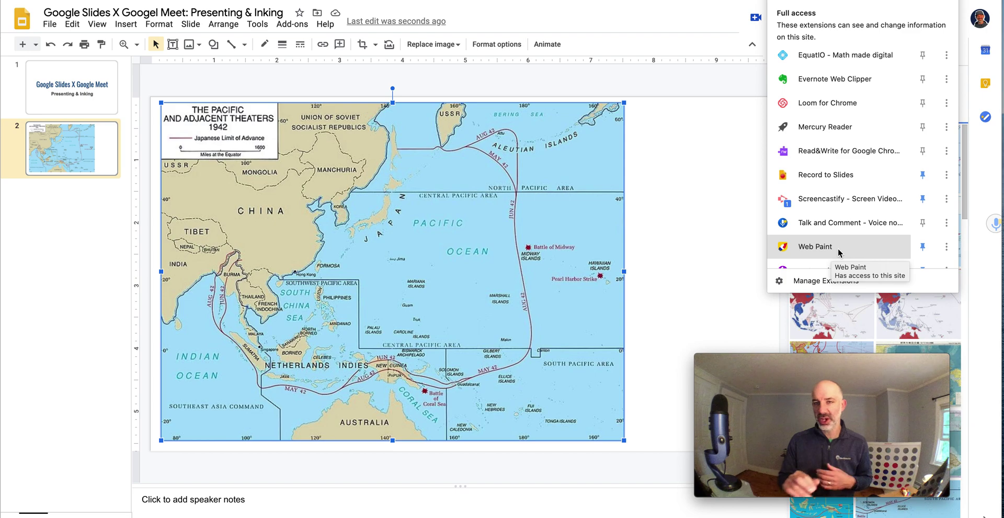
{"action": "left_click", "coordinate": [730, 225]}
{"action": "left_click", "coordinate": [732, 230]}
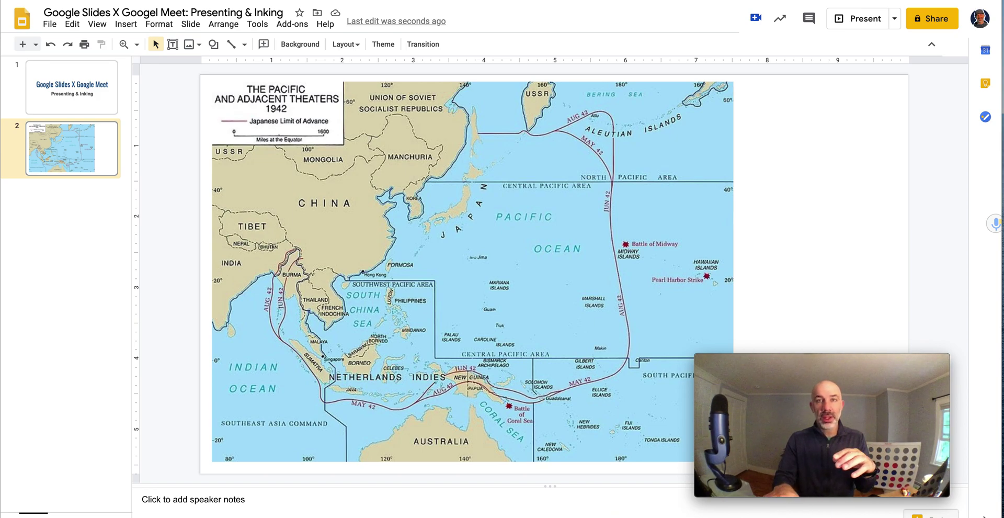
- Replace everything after the document ID in the presentation's web address with "present" and load that address
{"action": "key", "text": "ctrl+l"}
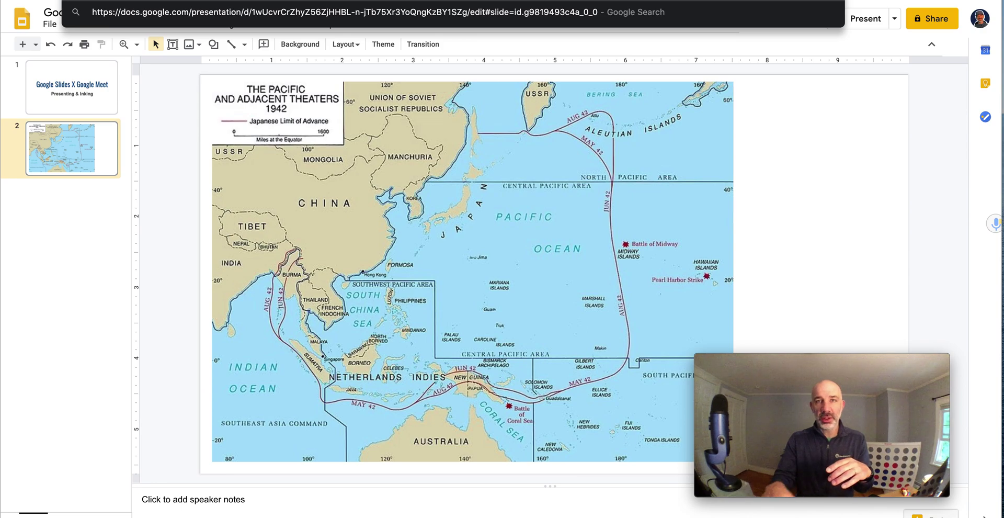
{"action": "key", "text": "BackSpace"}
{"action": "key", "text": "BackSpace"}
{"action": "key", "text": "BackSpace"}
{"action": "key", "text": "BackSpace"}
{"action": "key", "text": "BackSpace"}
{"action": "key", "text": "BackSpace"}
{"action": "key", "text": "BackSpace"}
{"action": "key", "text": "BackSpace"}
{"action": "key", "text": "BackSpace"}
{"action": "key", "text": "BackSpace"}
{"action": "key", "text": "BackSpace"}
{"action": "key", "text": "BackSpace"}
{"action": "key", "text": "BackSpace"}
{"action": "key", "text": "BackSpace"}
{"action": "key", "text": "BackSpace"}
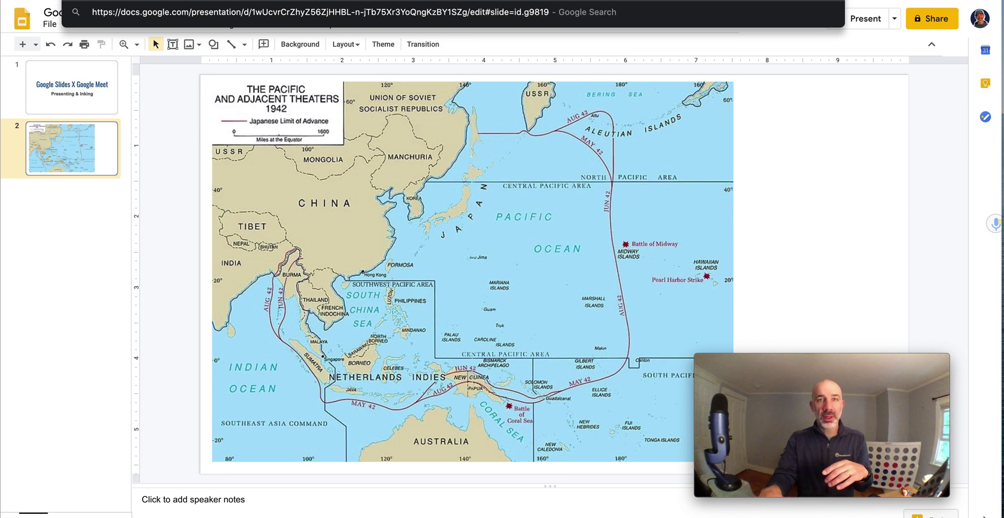
{"action": "key", "text": "BackSpace"}
{"action": "key", "text": "BackSpace"}
{"action": "key", "text": "BackSpace"}
{"action": "key", "text": "BackSpace"}
{"action": "key", "text": "BackSpace"}
{"action": "key", "text": "BackSpace"}
{"action": "key", "text": "BackSpace"}
{"action": "key", "text": "BackSpace"}
{"action": "key", "text": "BackSpace"}
{"action": "key", "text": "BackSpace"}
{"action": "key", "text": "BackSpace"}
{"action": "key", "text": "BackSpace"}
{"action": "key", "text": "BackSpace"}
{"action": "key", "text": "BackSpace"}
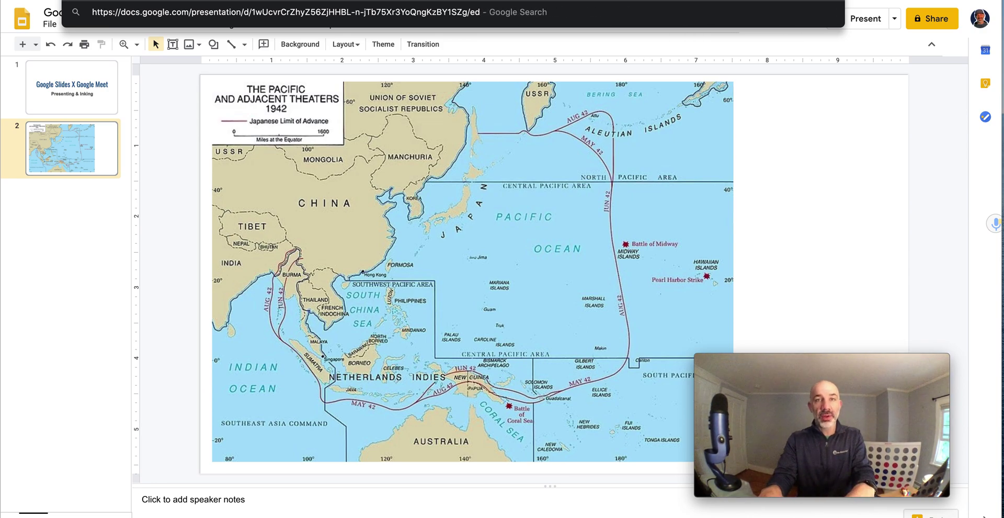
{"action": "type", "text": "present"}
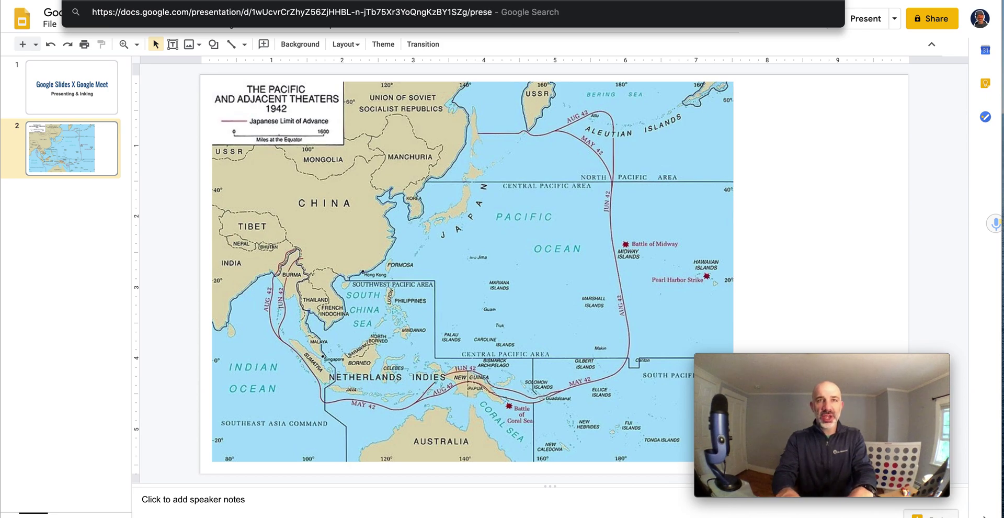
{"action": "key", "text": "Return"}
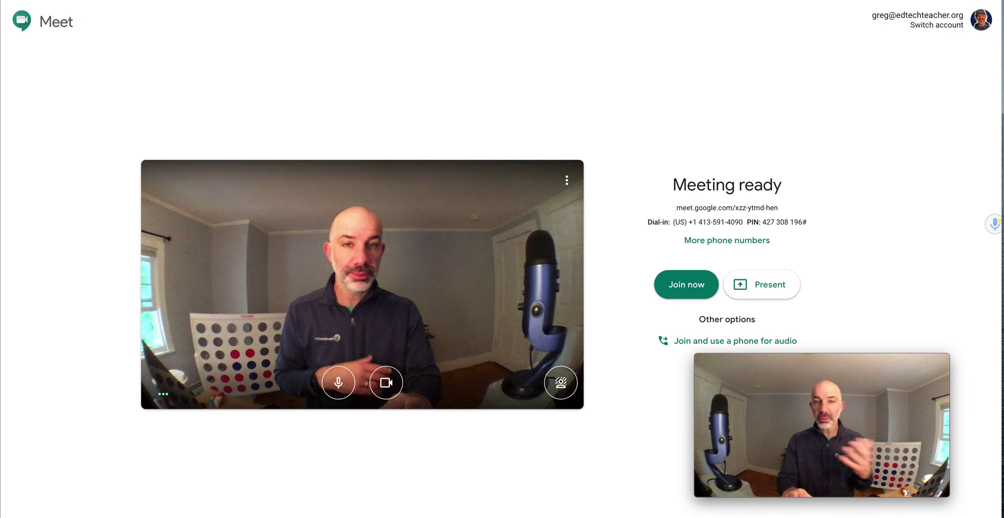
- Join the prepared Google Meet call and present the Chrome tab "Google Slides X Googel Meet: Presenting & Inking"
{"action": "left_click", "coordinate": [679, 284]}
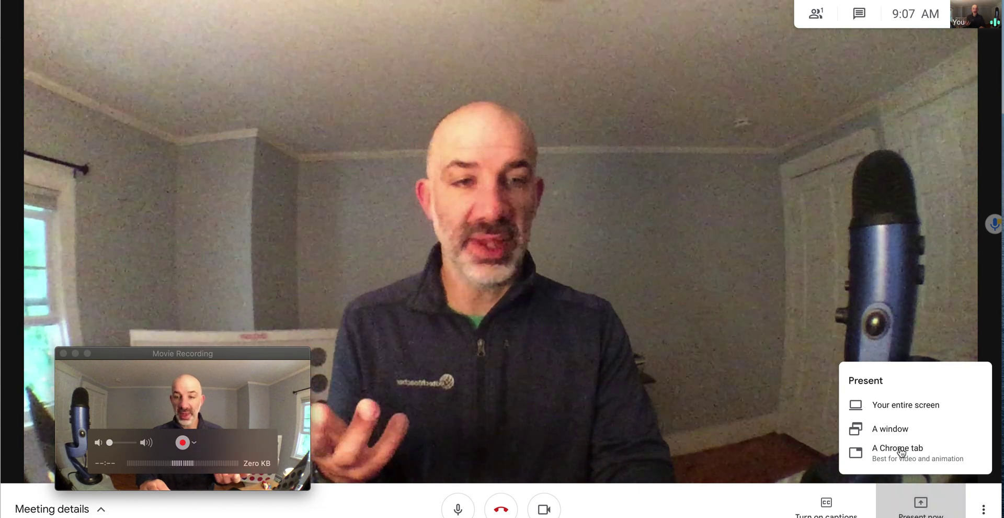
{"action": "left_click", "coordinate": [901, 450]}
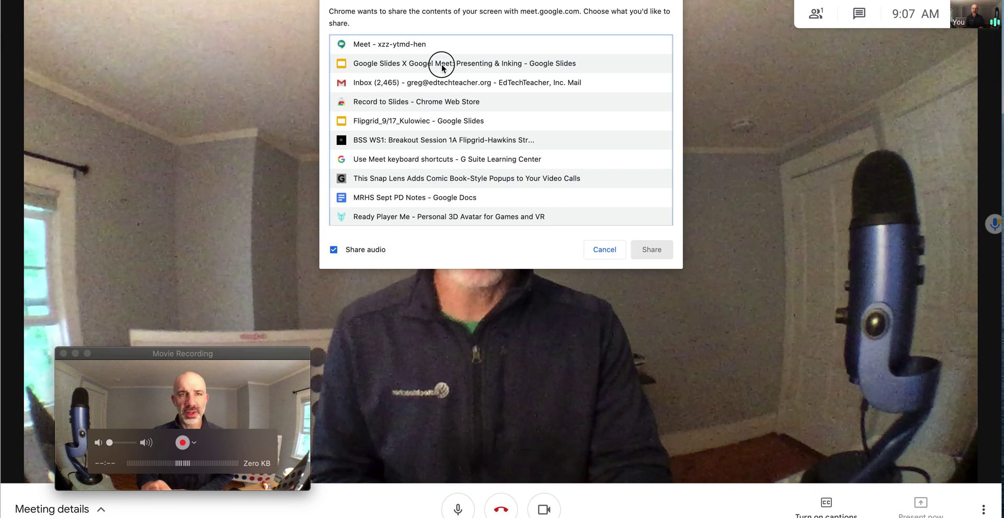
{"action": "left_click", "coordinate": [441, 67]}
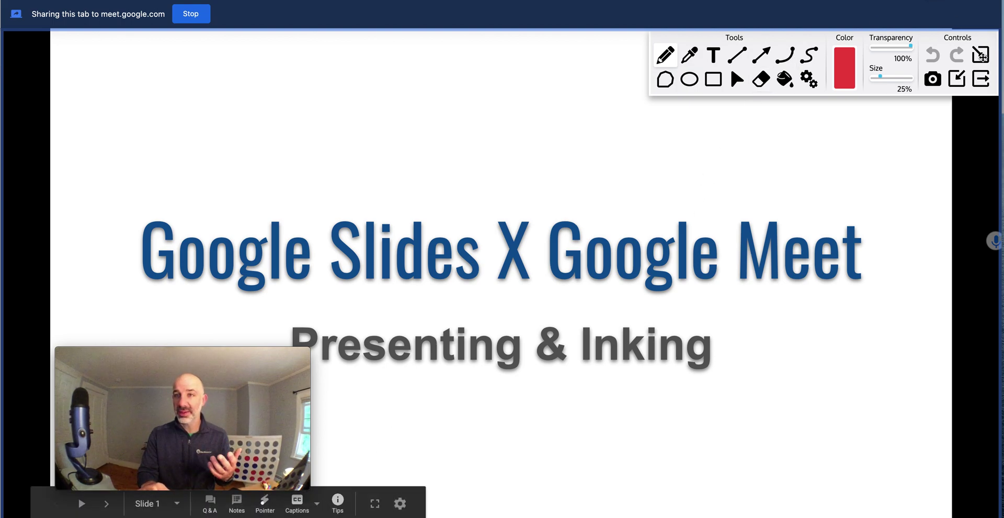
- Dismiss the Web Paint toolbar and advance the presentation to slide 2, with the Movie Recording window moved clear of the map's Southeast Asia area
{"action": "left_click", "coordinate": [981, 55]}
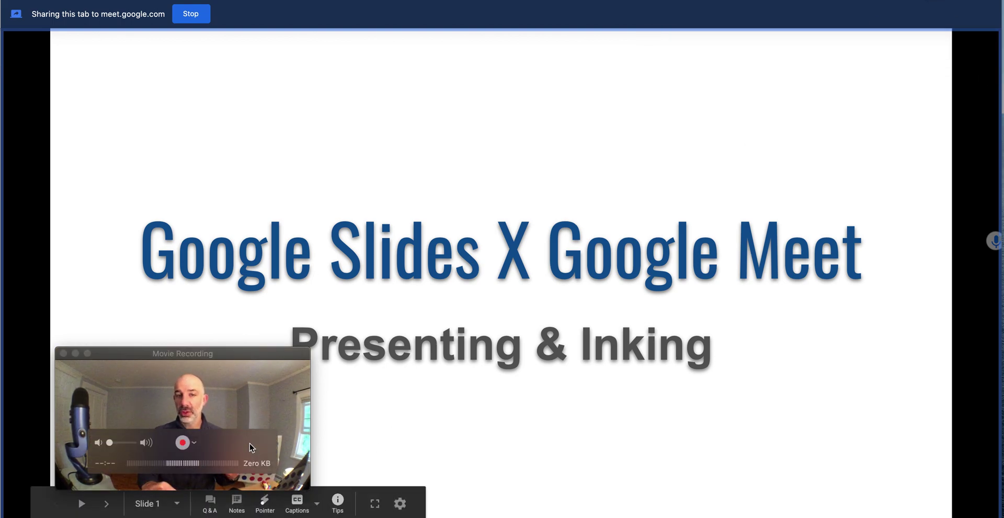
{"action": "left_click", "coordinate": [106, 503]}
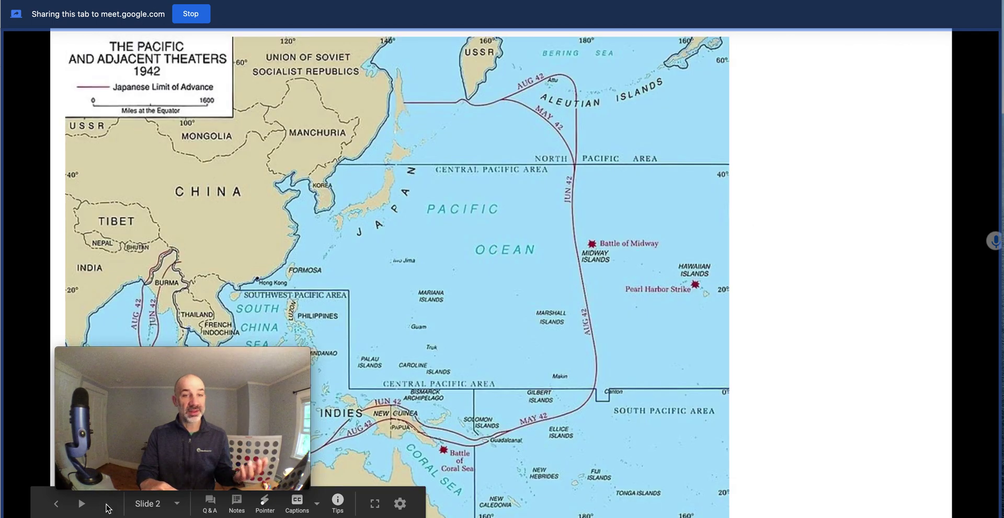
{"action": "left_click_drag", "start_coordinate": [171, 350], "coordinate": [828, 377]}
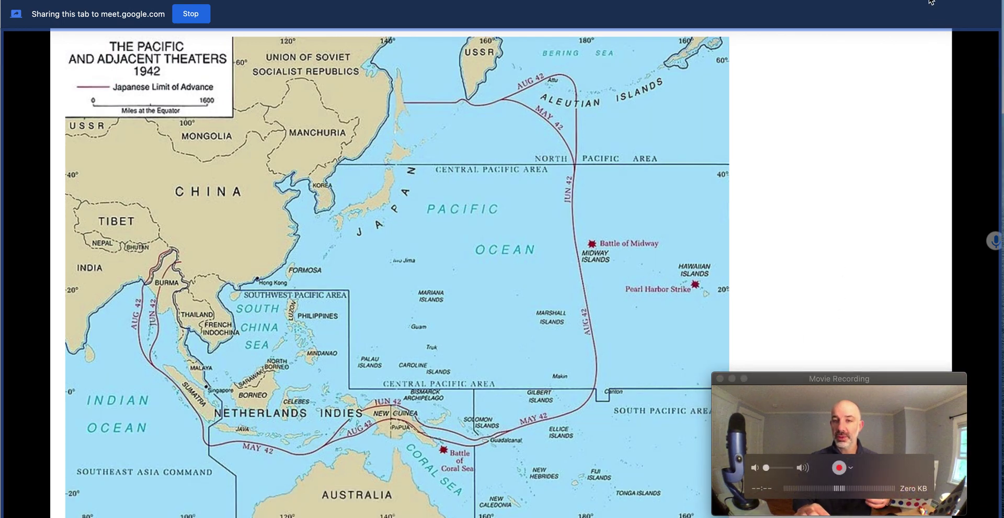
- Bring back Web Paint over the map slide and set its pencil to 60% size and 46% transparency
{"action": "left_click", "coordinate": [828, 398]}
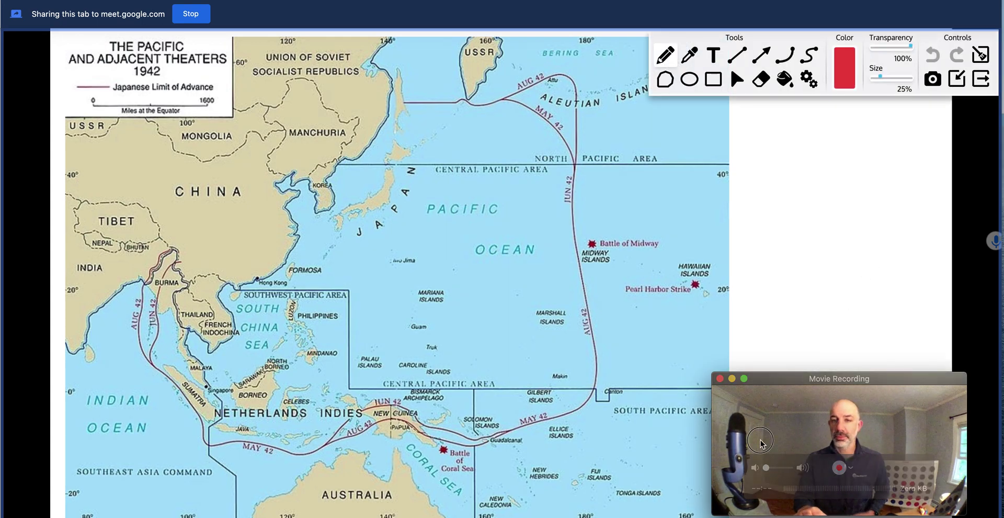
{"action": "left_click", "coordinate": [669, 58]}
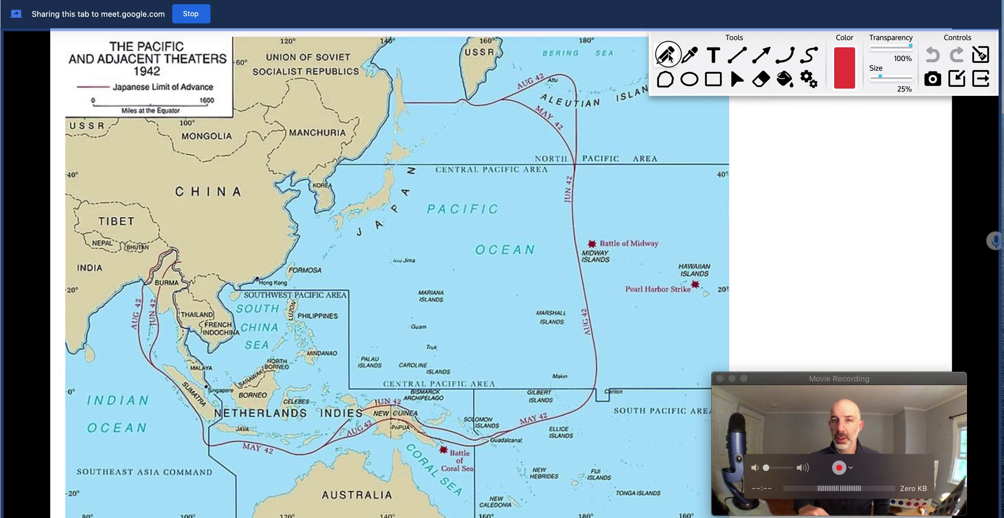
{"action": "left_click", "coordinate": [894, 79]}
{"action": "left_click", "coordinate": [894, 78]}
{"action": "left_click_drag", "start_coordinate": [906, 48], "coordinate": [890, 48]}
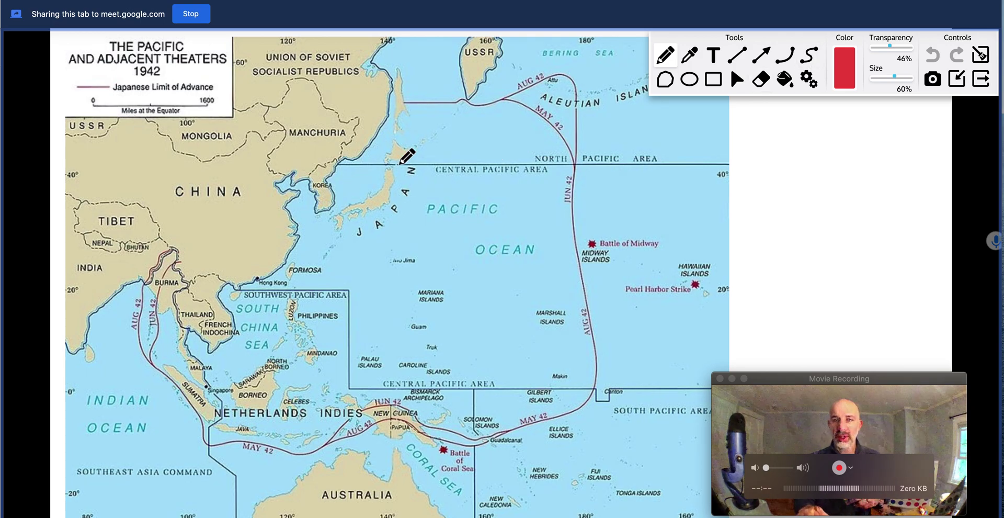
- Ink a triangle around Japan, an oval around Battle of Midway and a jagged line from the Bismarck Archipelago to the Mariana Islands; exit Web Paint
{"action": "mouse_move", "coordinate": [402, 162]}
{"action": "left_mouse_down"}
{"action": "mouse_move", "coordinate": [365, 145]}
{"action": "mouse_move", "coordinate": [434, 185]}
{"action": "mouse_move", "coordinate": [353, 148]}
{"action": "left_mouse_up"}
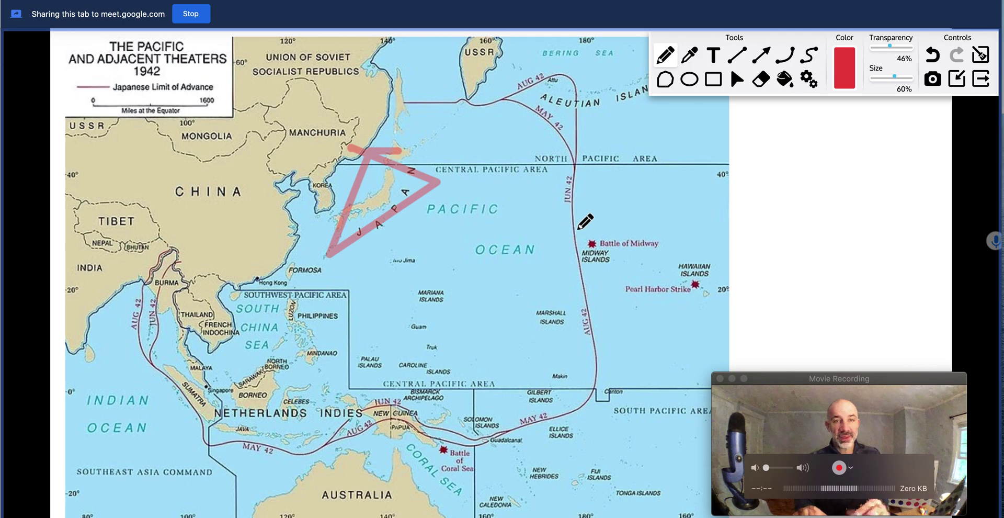
{"action": "left_click_drag", "start_coordinate": [593, 220], "coordinate": [630, 220]}
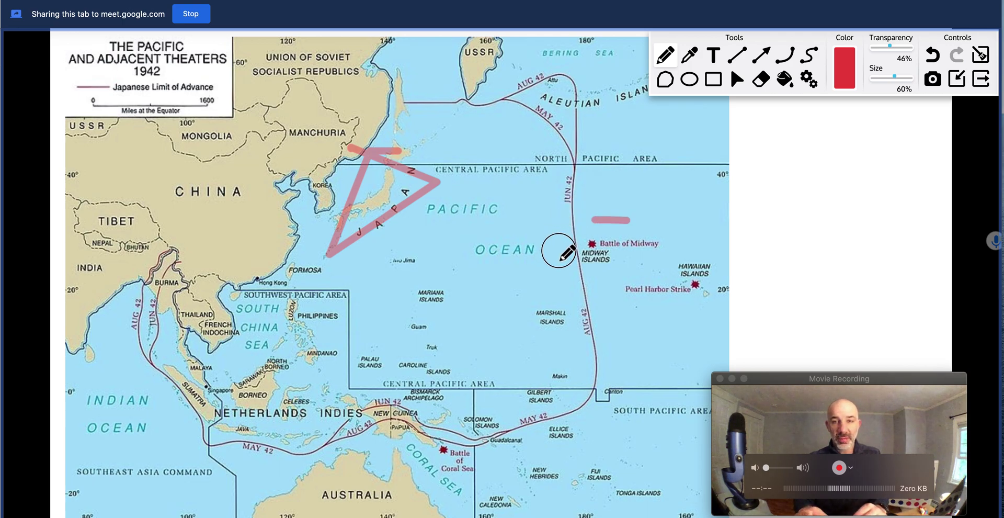
{"action": "left_click_drag", "start_coordinate": [560, 260], "coordinate": [641, 272]}
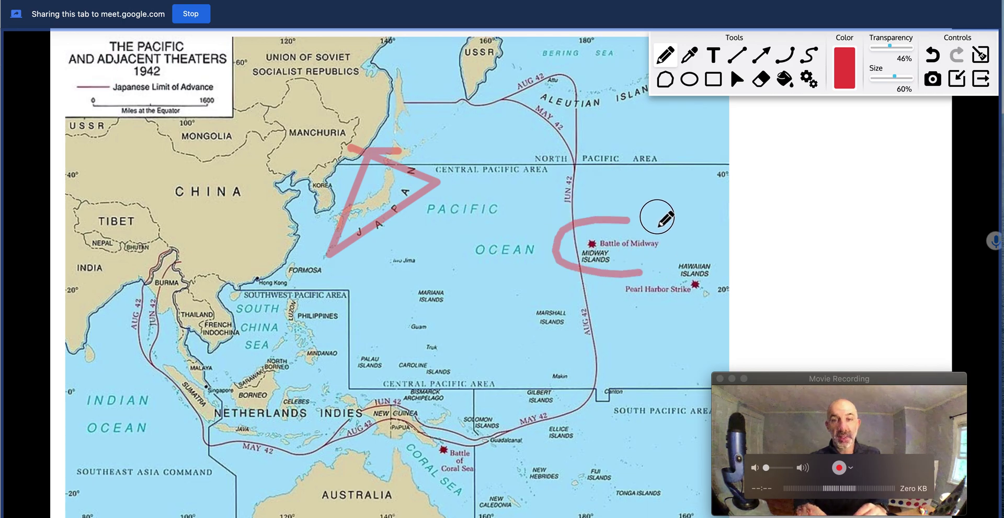
{"action": "left_click_drag", "start_coordinate": [634, 221], "coordinate": [642, 271]}
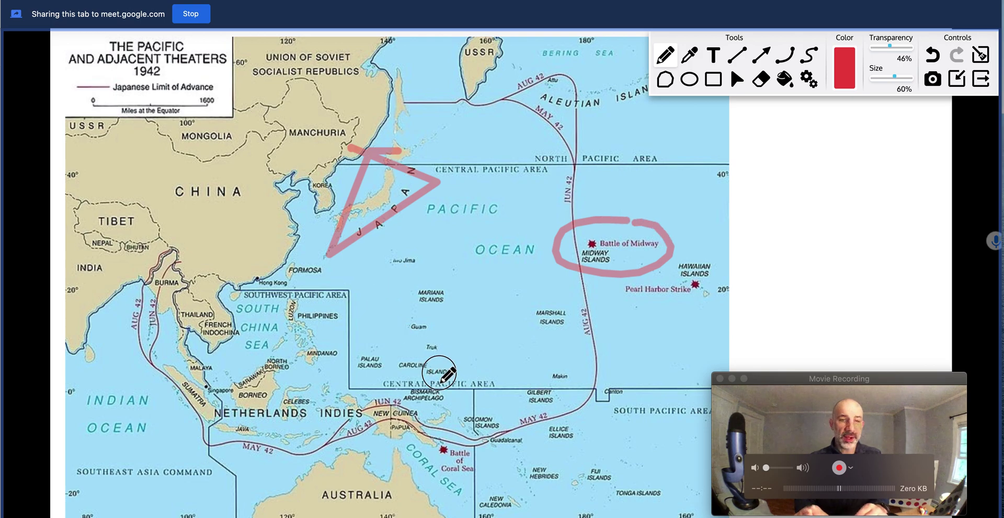
{"action": "mouse_move", "coordinate": [453, 392]}
{"action": "left_mouse_down"}
{"action": "mouse_move", "coordinate": [431, 344]}
{"action": "mouse_move", "coordinate": [433, 316]}
{"action": "mouse_move", "coordinate": [407, 285]}
{"action": "left_mouse_up"}
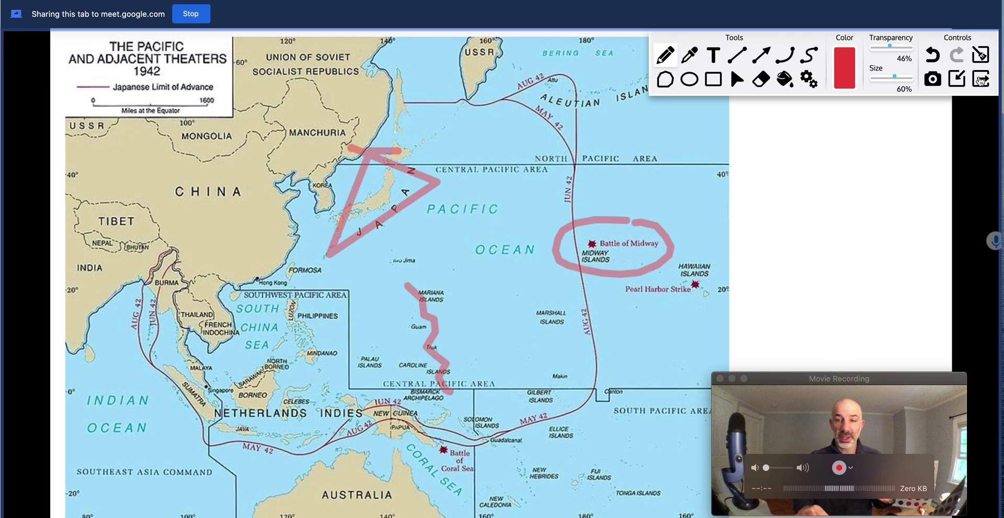
{"action": "left_click", "coordinate": [981, 80]}
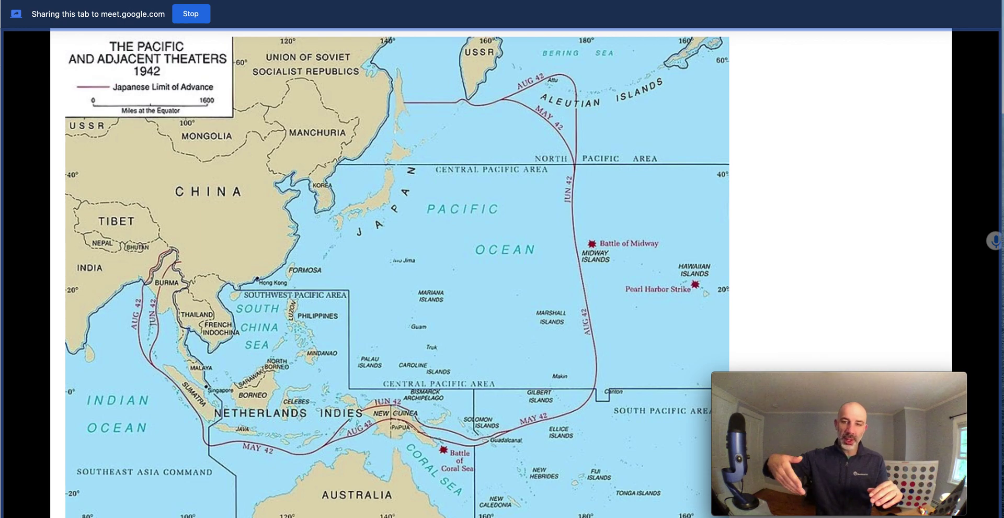
- Turn on the laser pointer for the presented map slide
{"action": "key", "text": "super+Tab"}
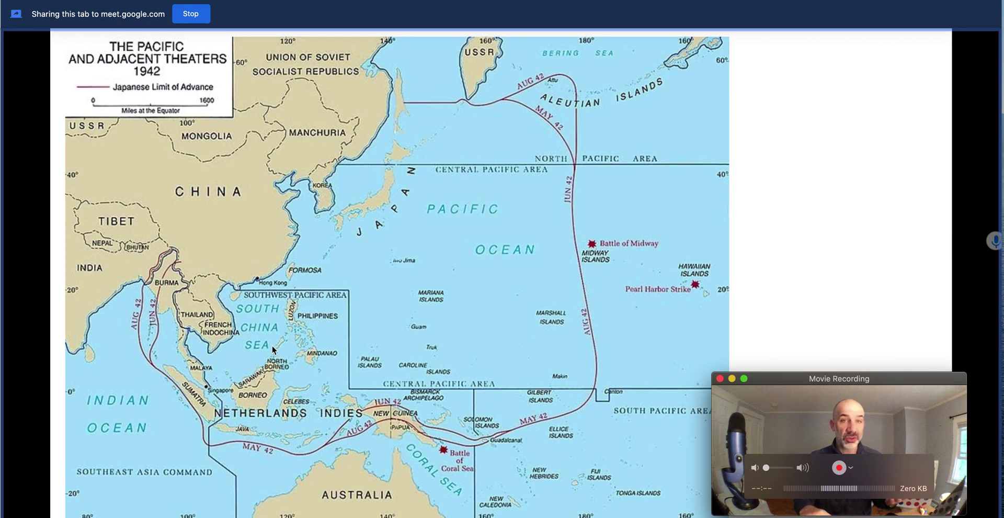
{"action": "left_click", "coordinate": [459, 285]}
{"action": "mouse_move", "coordinate": [199, 510]}
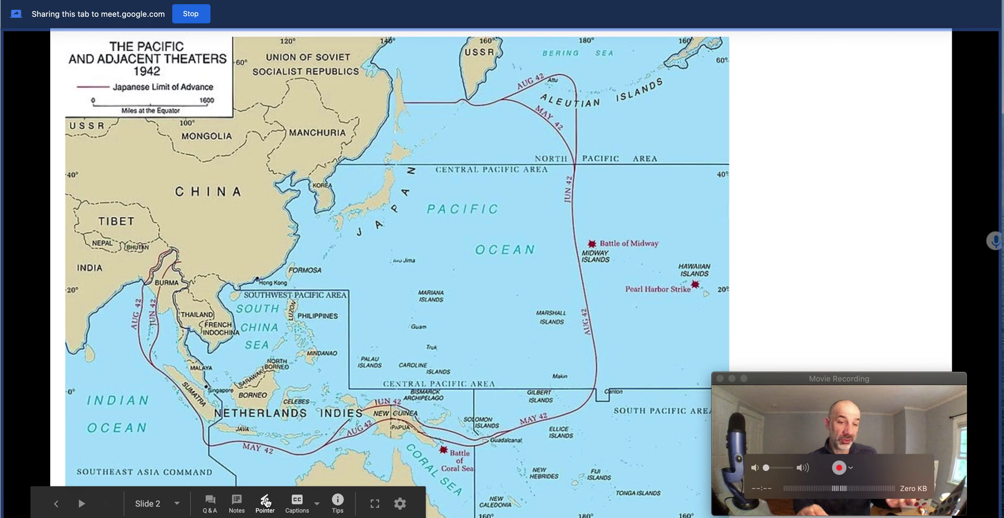
{"action": "left_click", "coordinate": [266, 502]}
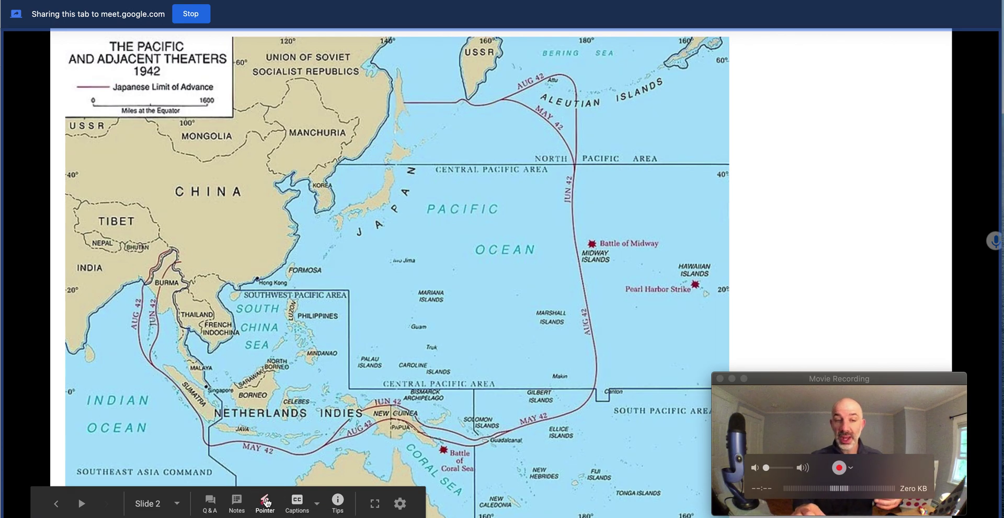